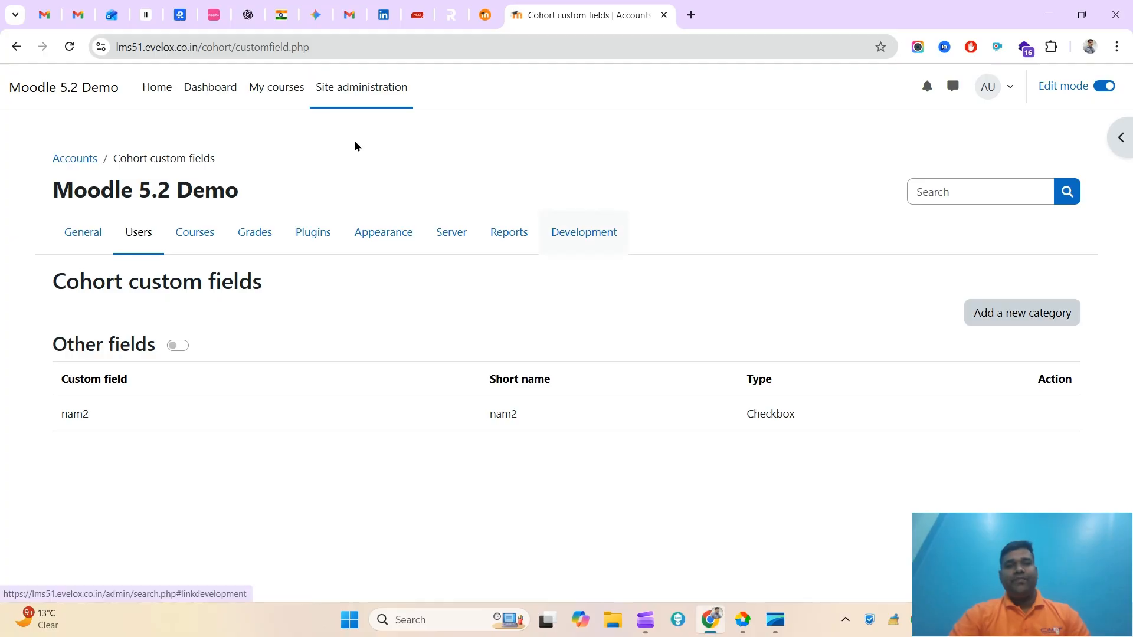
Return to the Users section of site administration and look over its Accounts, Permissions, and Privacy and policies entries.
click(13, 46)
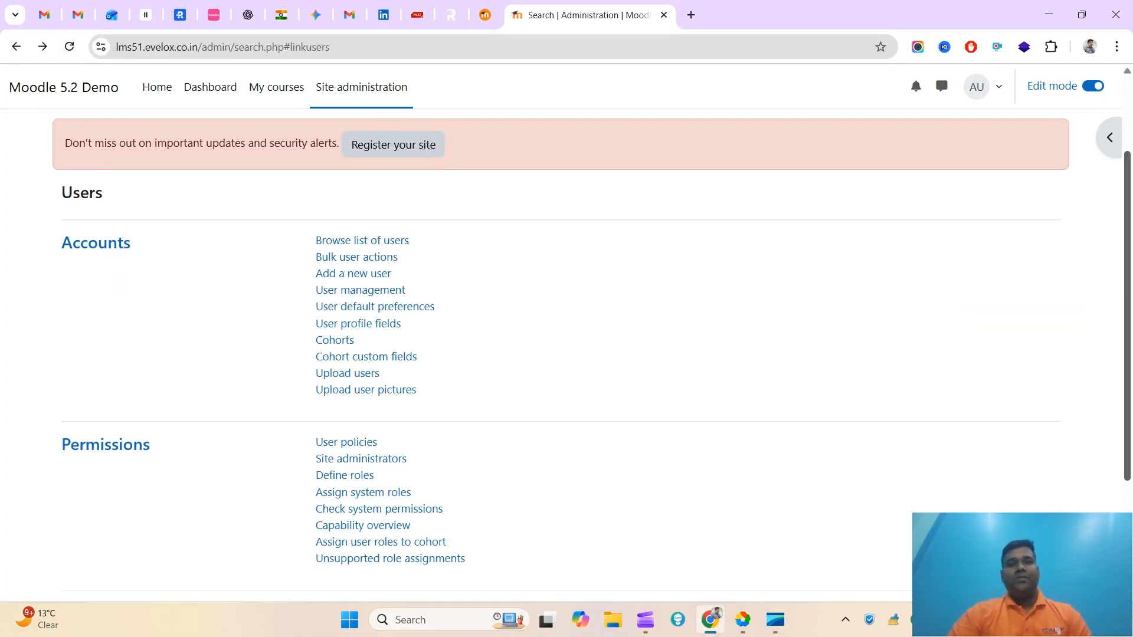
scroll(1132, 365, down, 1)
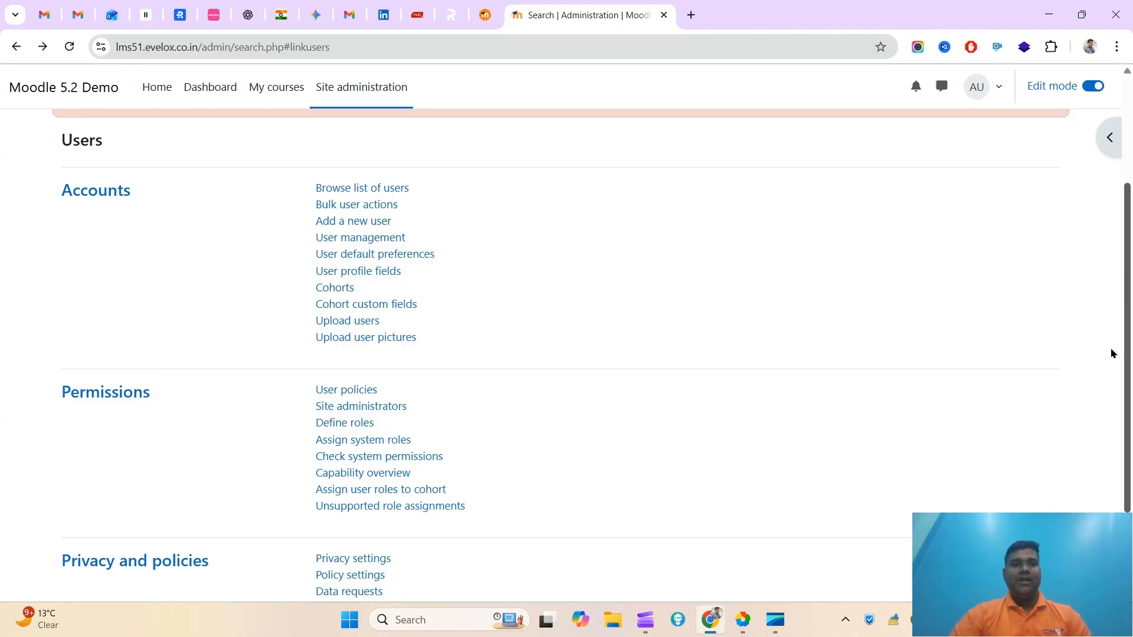
scroll(1129, 365, up, 3)
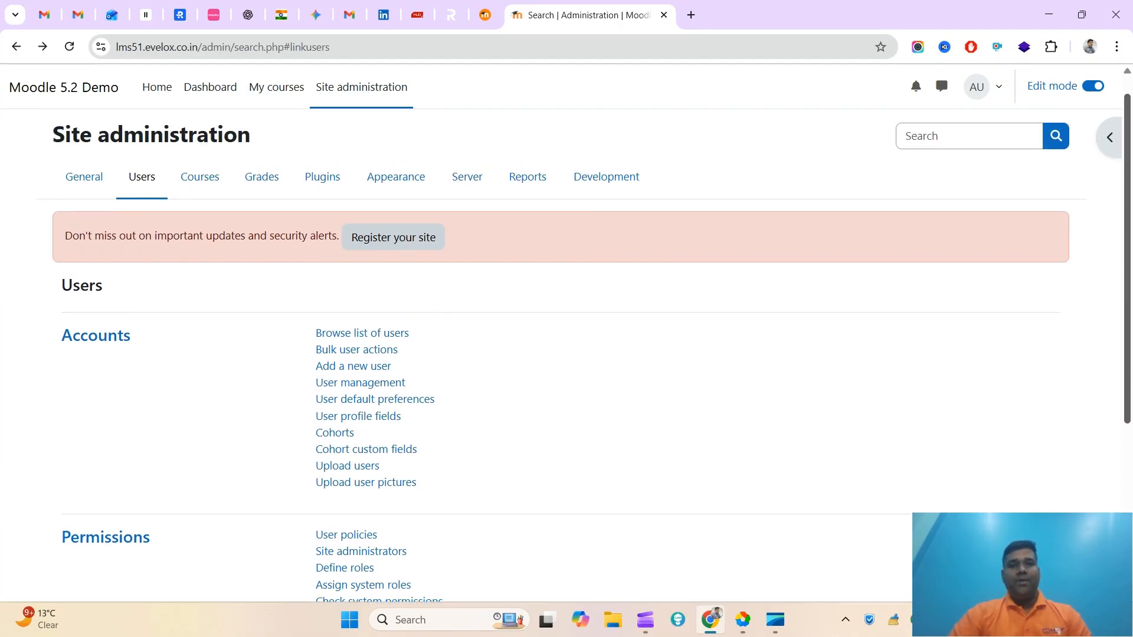
scroll(1132, 335, down, 2)
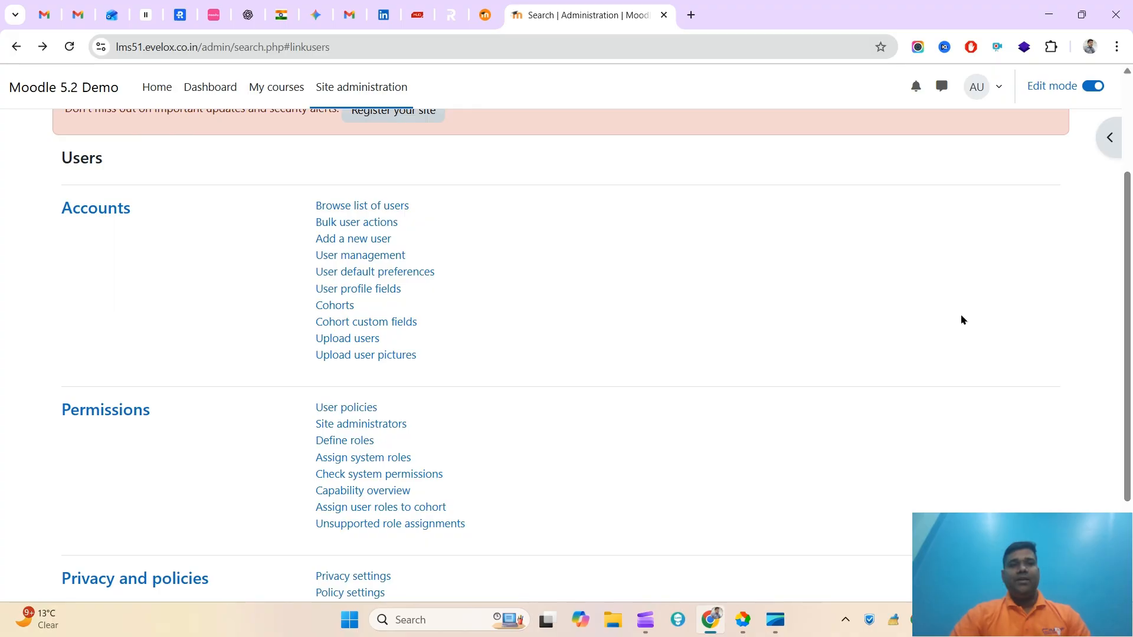
scroll(1130, 221, up, 2)
scroll(1129, 221, down, 4)
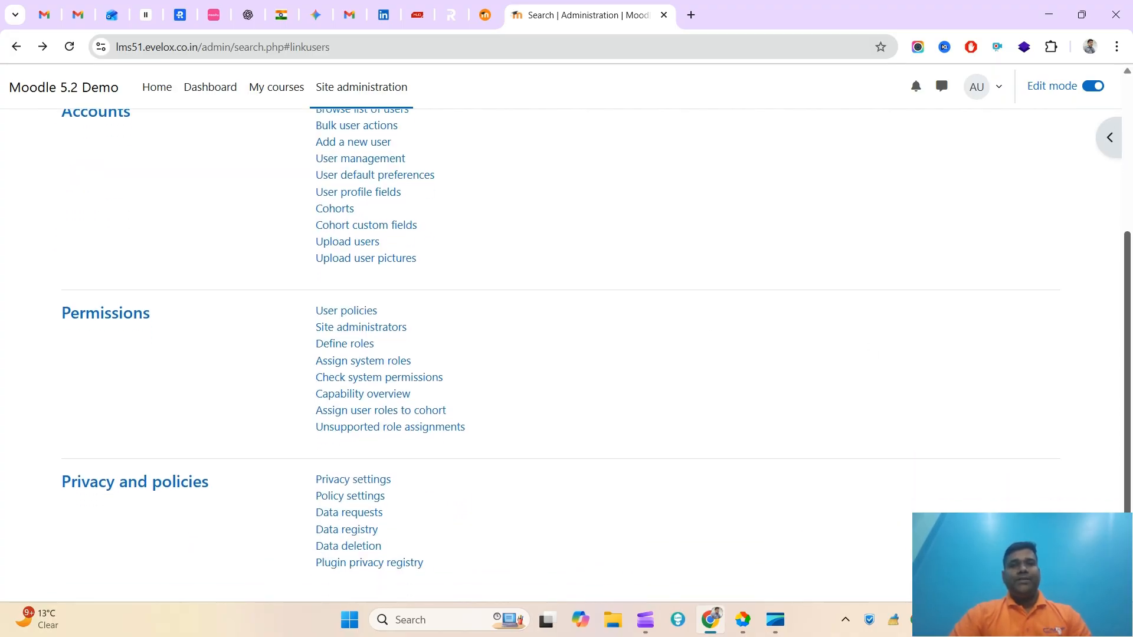
scroll(1123, 207, up, 4)
Show the Courses administration section and locate Course custom fields under Default settings.
click(211, 201)
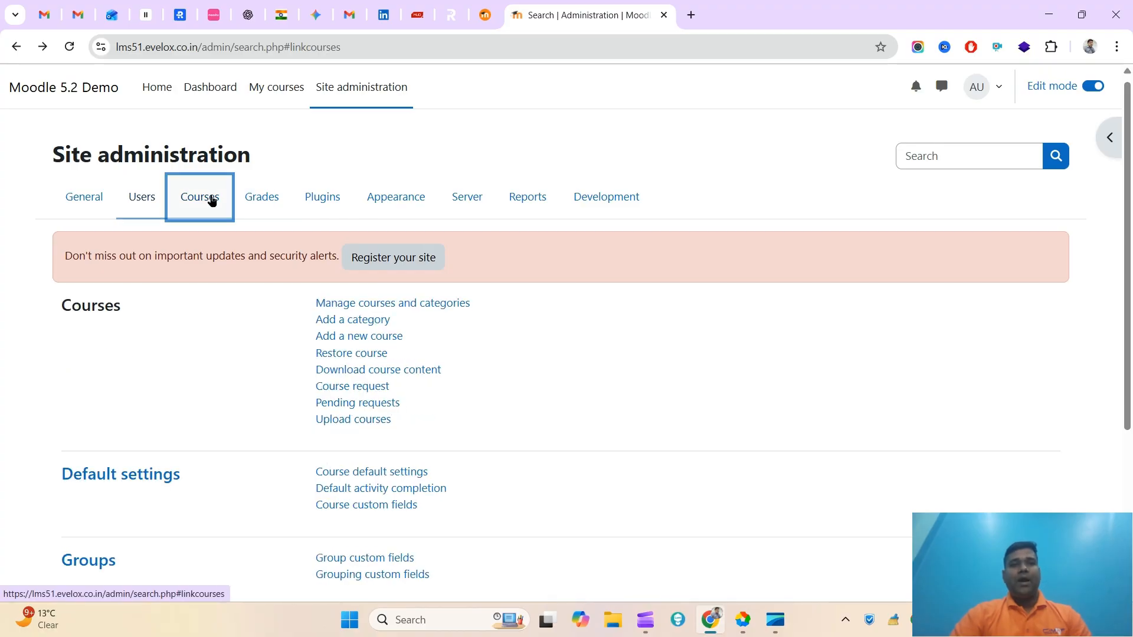
scroll(1126, 278, down, 1)
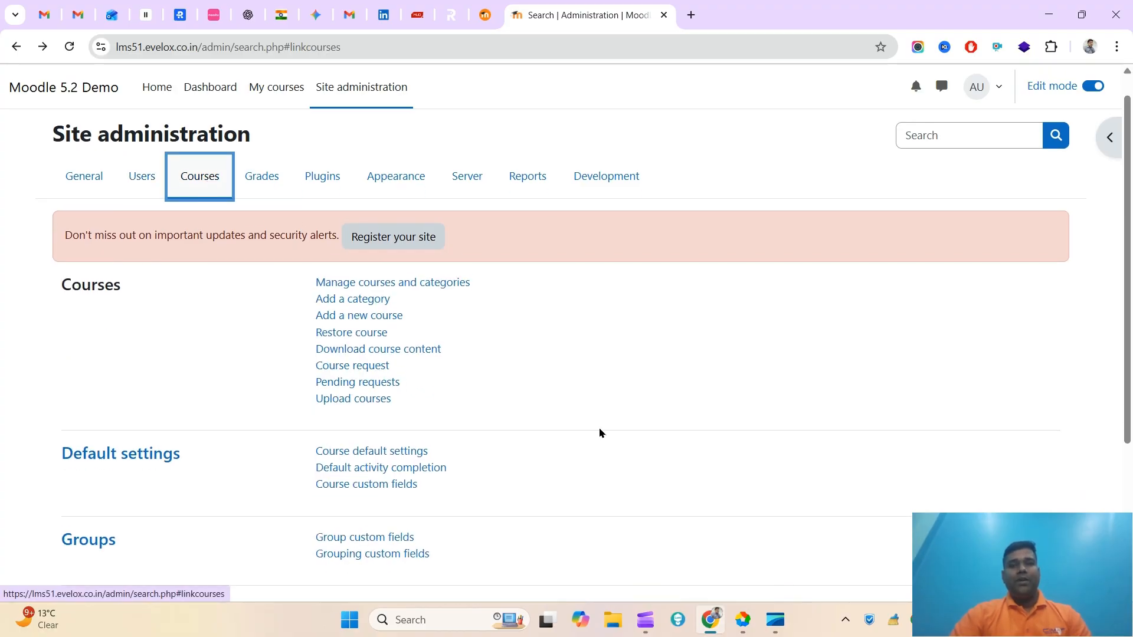
click(422, 484)
drag(421, 488, 314, 485)
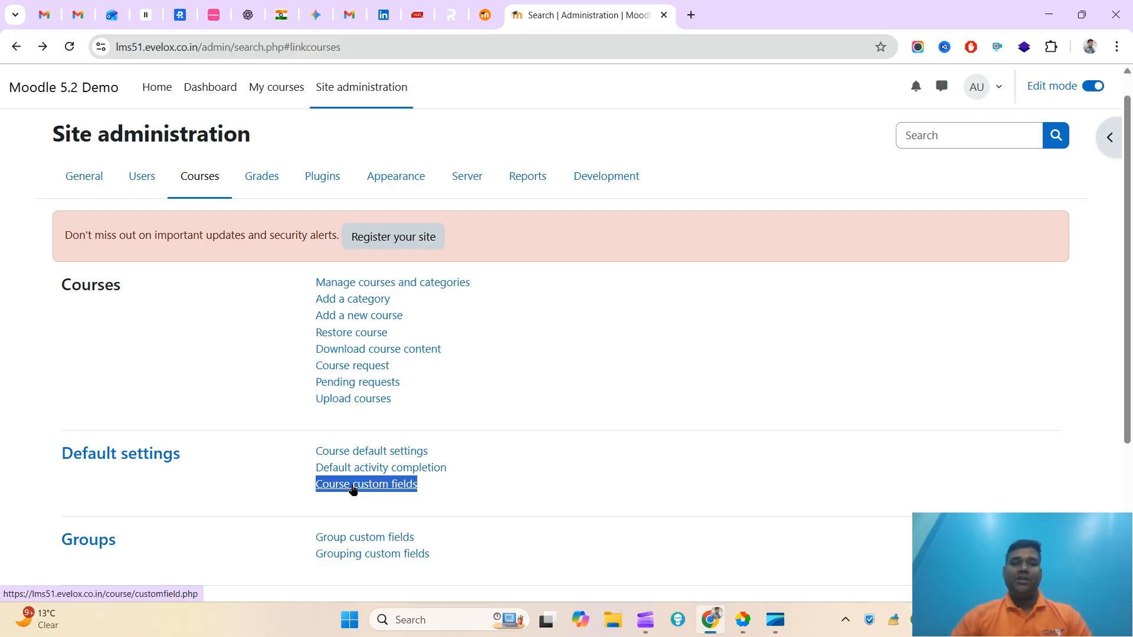
Revisit the Users administration section, then browse through the General section's settings.
click(132, 183)
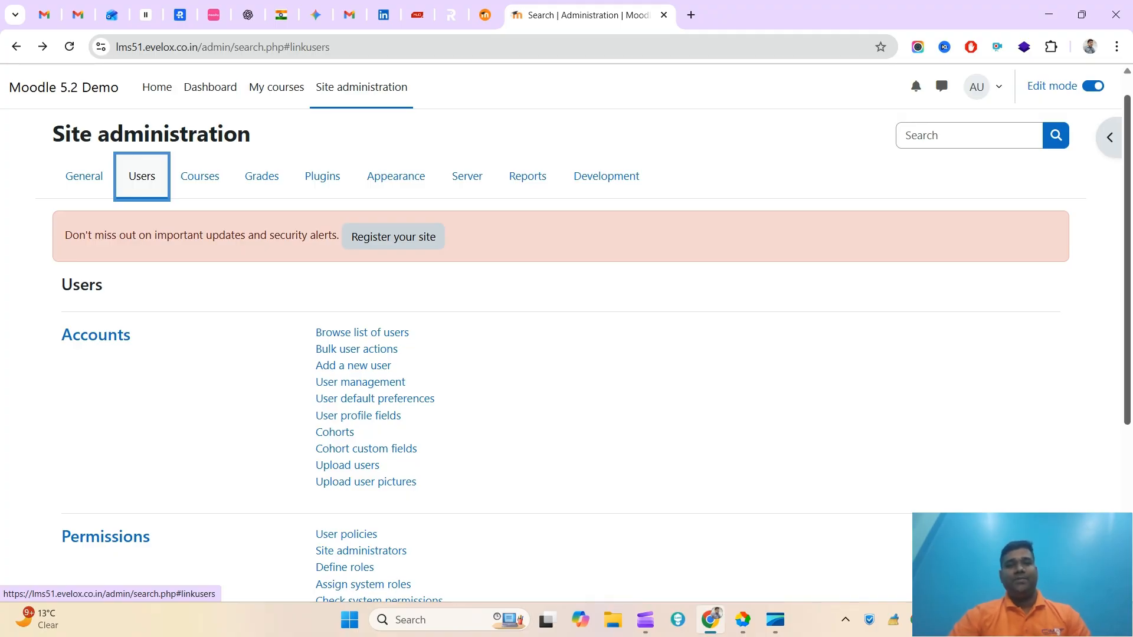
click(91, 185)
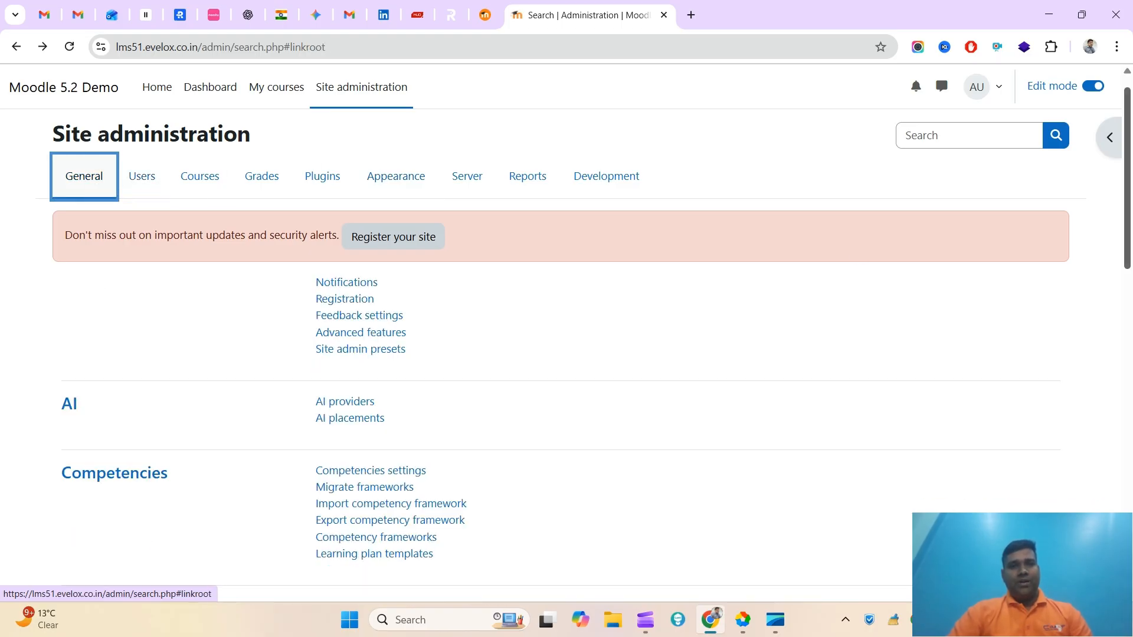
scroll(567, 354, down, 4)
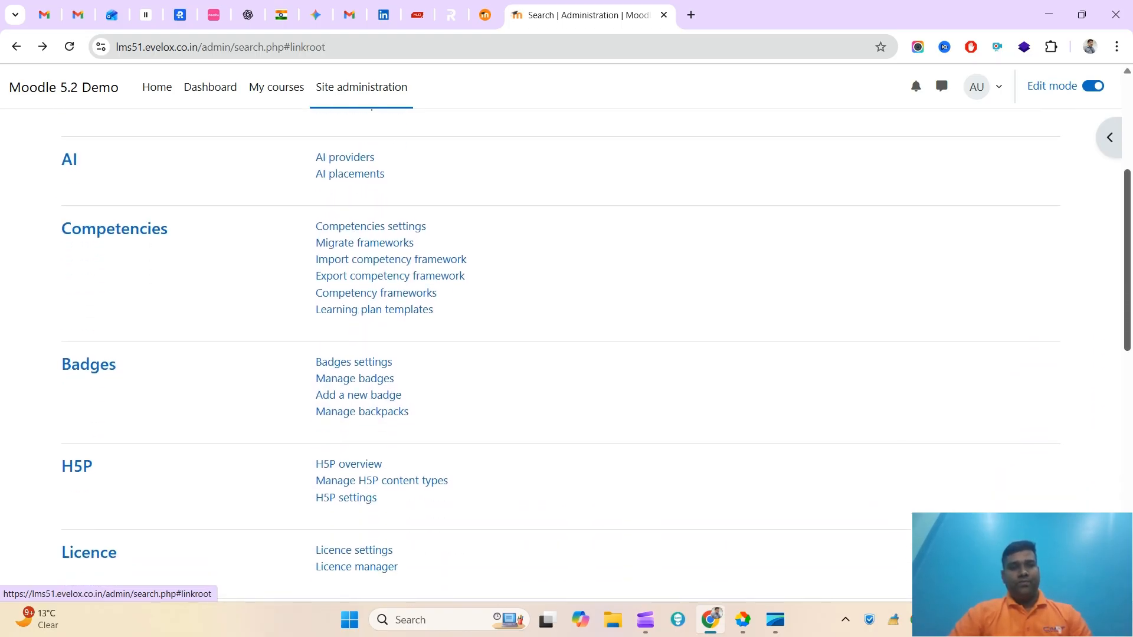
scroll(567, 354, down, 6)
scroll(566, 354, up, 12)
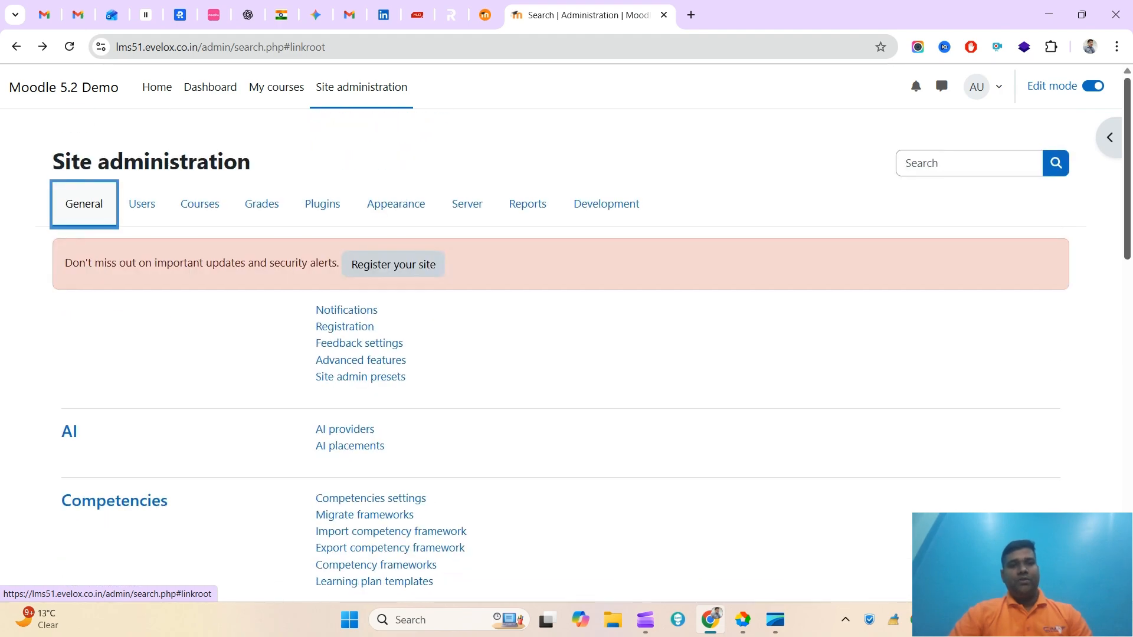
Search the General administration page for "custom" and go to the Custom fields heading.
key(ctrl+f)
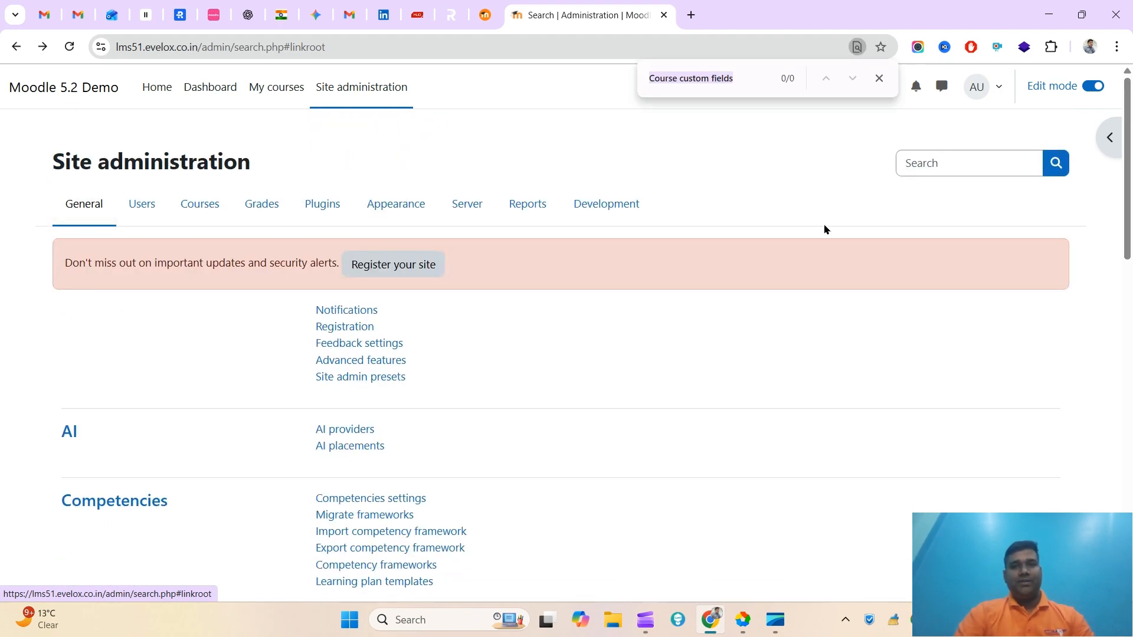
double_click(759, 72)
key(BackSpace)
key(BackSpace)
key(BackSpace)
key(BackSpace)
key(BackSpace)
key(BackSpace)
key(BackSpace)
key(BackSpace)
text(custom)
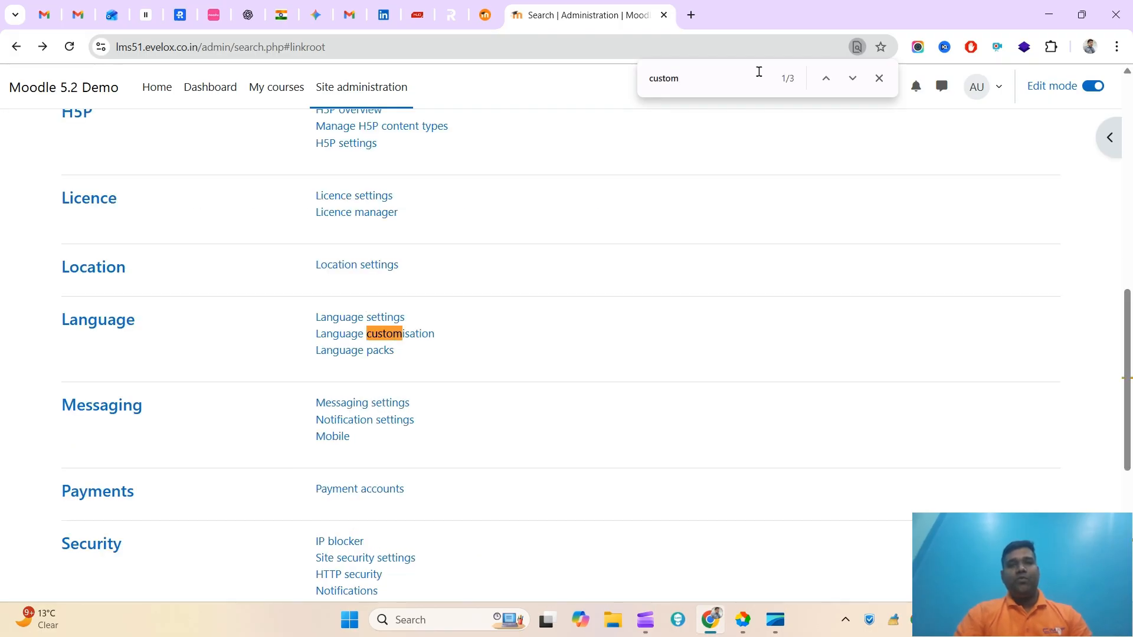
key(Return)
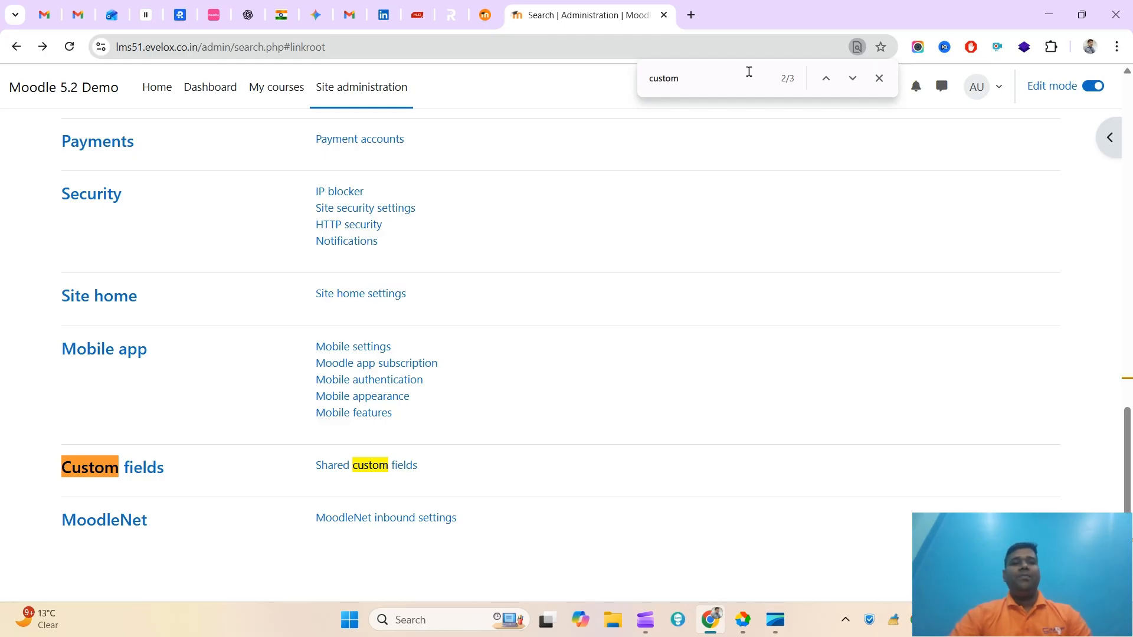
Open the Shared custom fields page from the Custom fields group.
triple_click(239, 474)
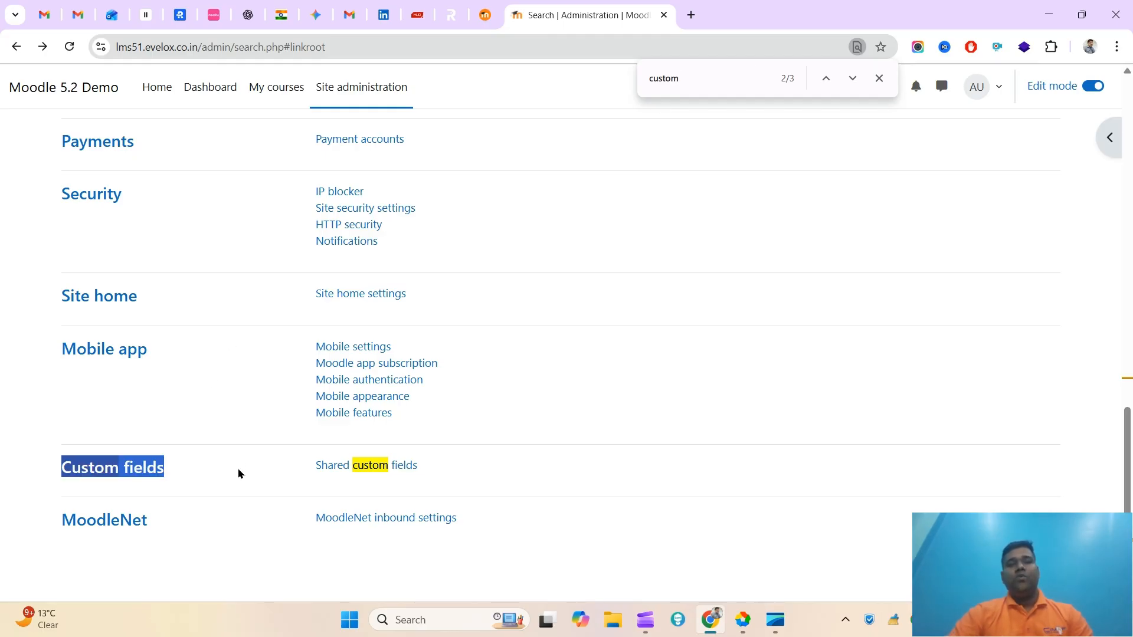
triple_click(532, 462)
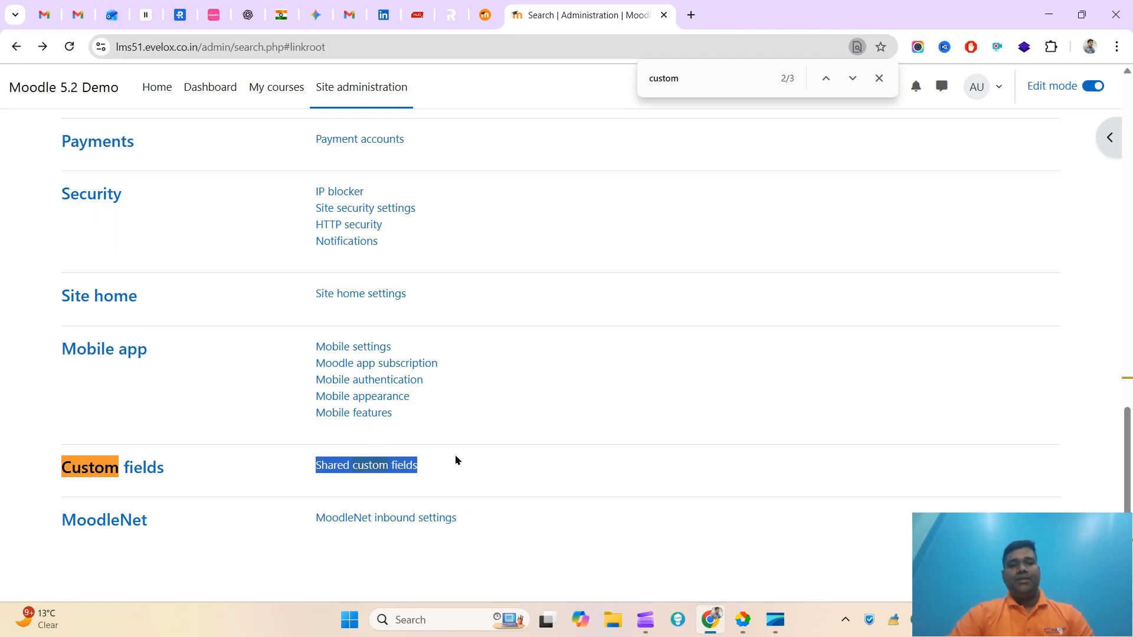
click(471, 466)
drag(441, 472, 304, 463)
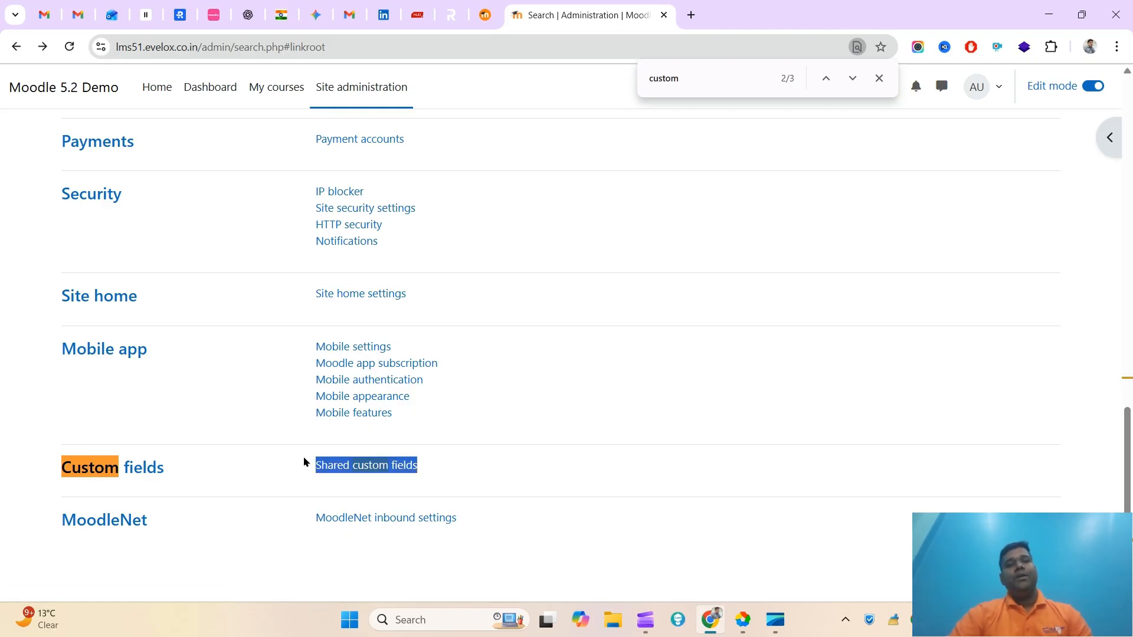
click(441, 472)
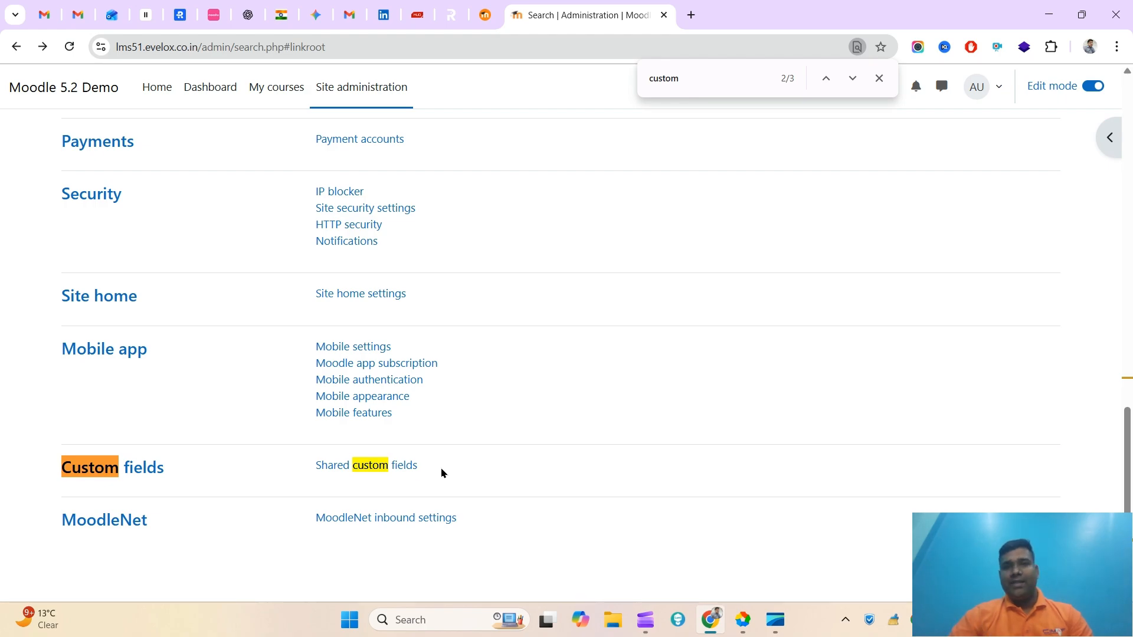
click(363, 469)
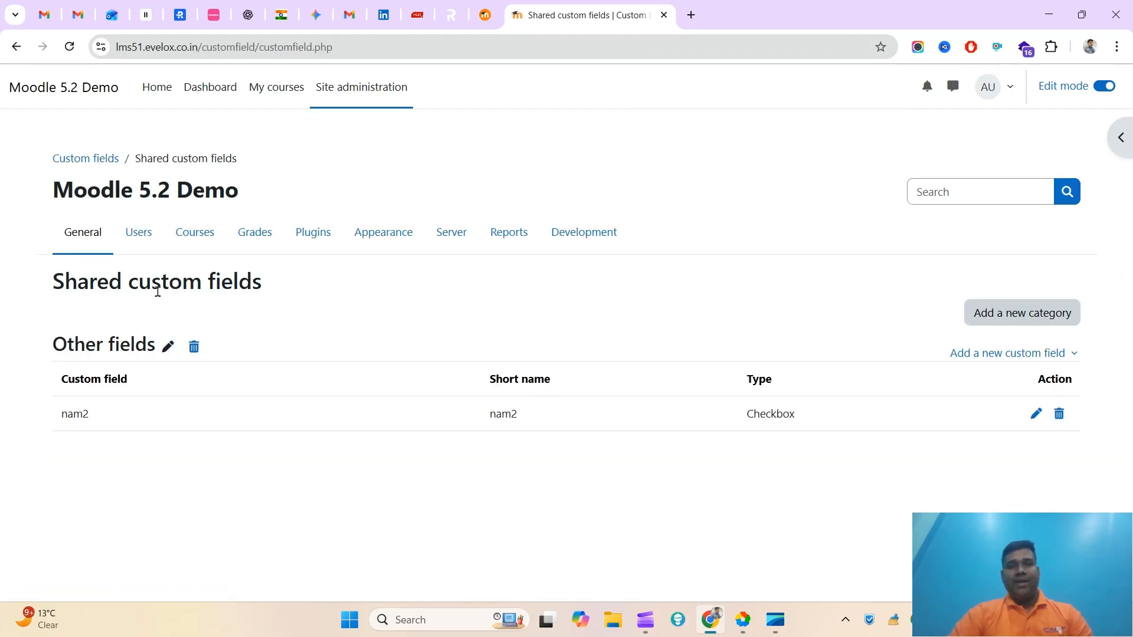
drag(54, 282, 235, 299)
click(611, 483)
Start a new Short text shared custom field in the Other fields category and name it Dept.
click(1028, 354)
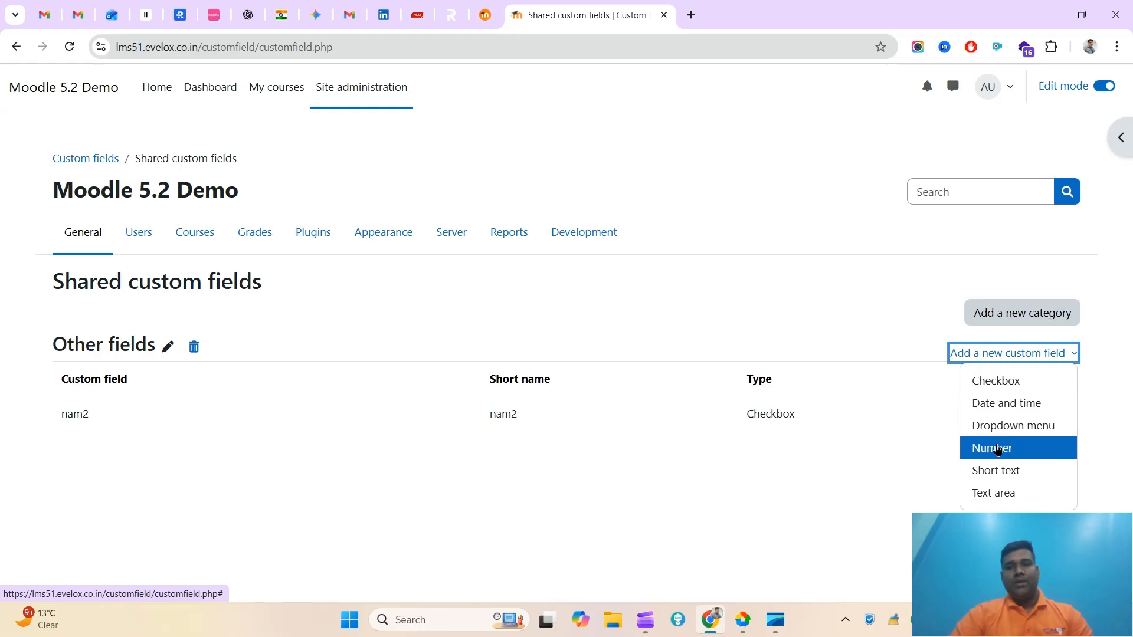
click(1007, 470)
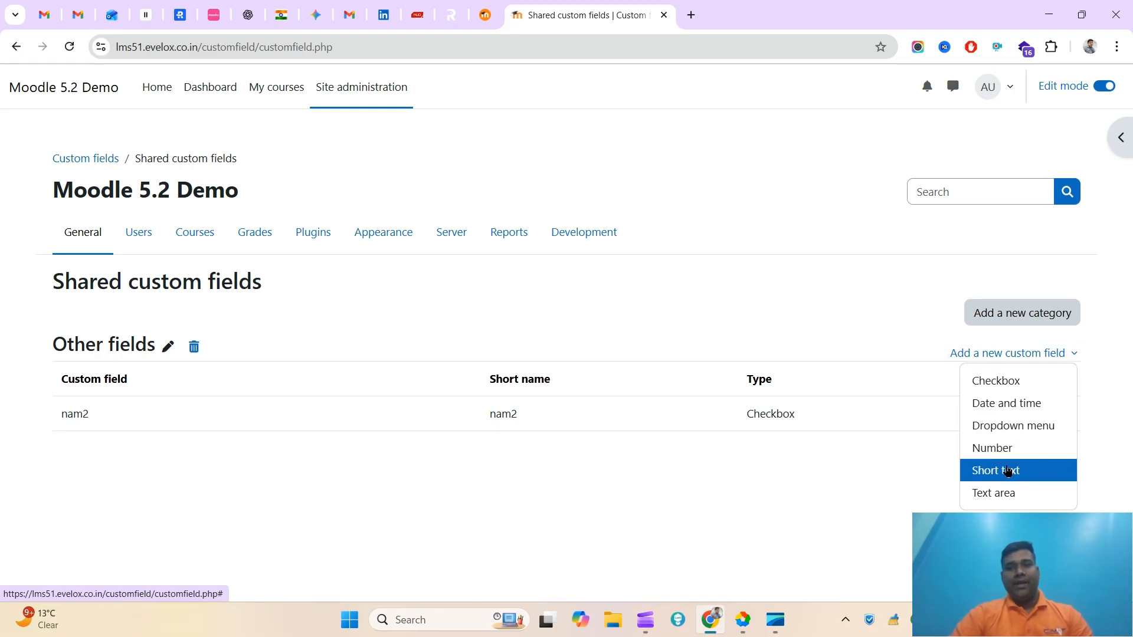
click(553, 210)
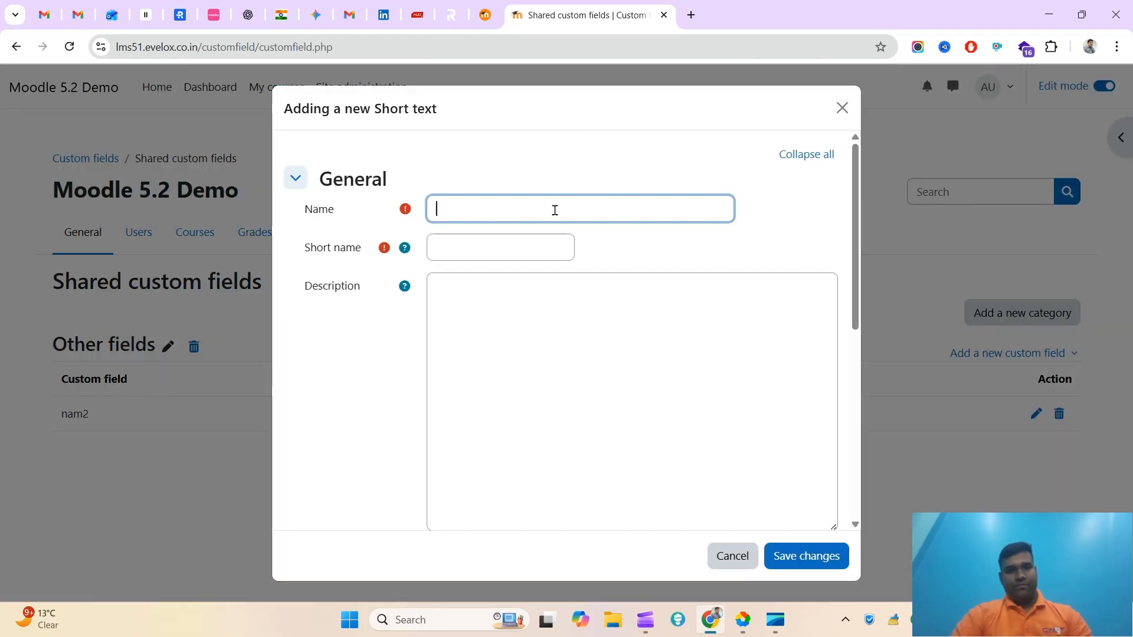
text(Dept)
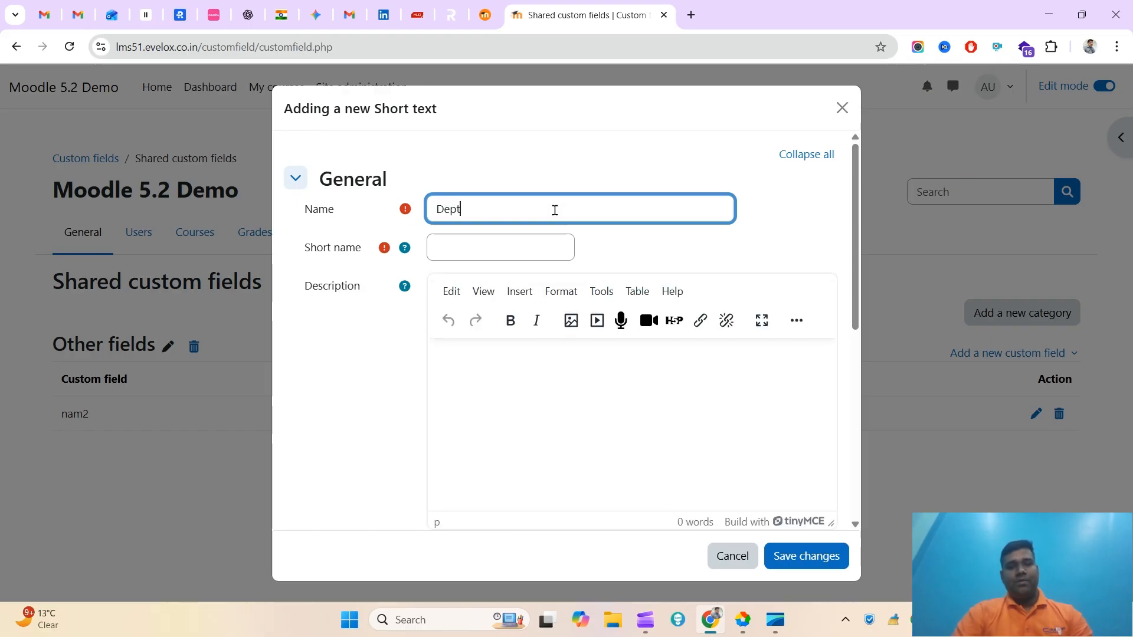
Reuse the field's name as its short name, changed to lowercase dept.
key(ctrl+a)
key(ctrl+c)
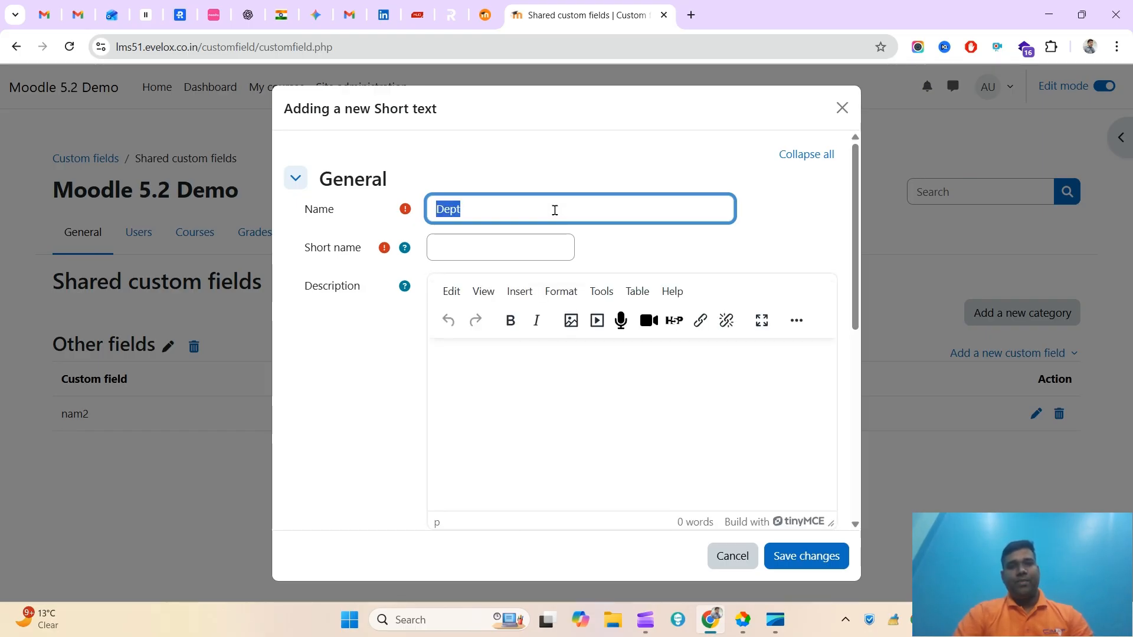
click(488, 239)
key(ctrl+v)
key(Left)
key(Left)
key(Left)
key(BackSpace)
text(d)
key(ctrl+a)
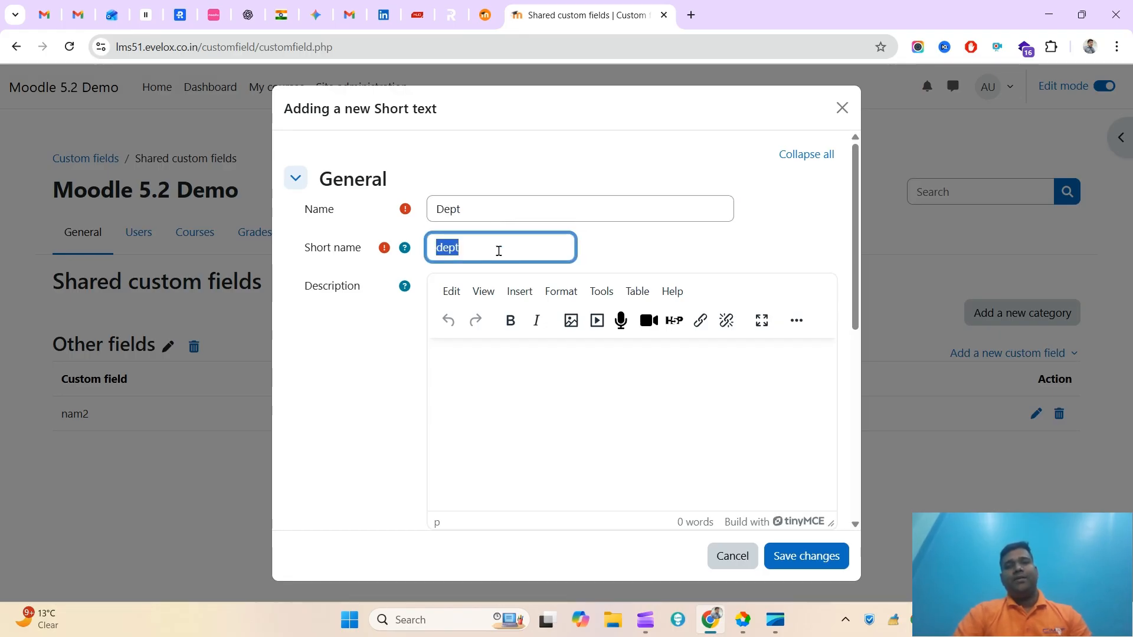
Review the remaining Short text settings, save the Dept field, and check its row in the shared fields list.
click(643, 425)
drag(857, 314, 857, 219)
drag(846, 288, 841, 481)
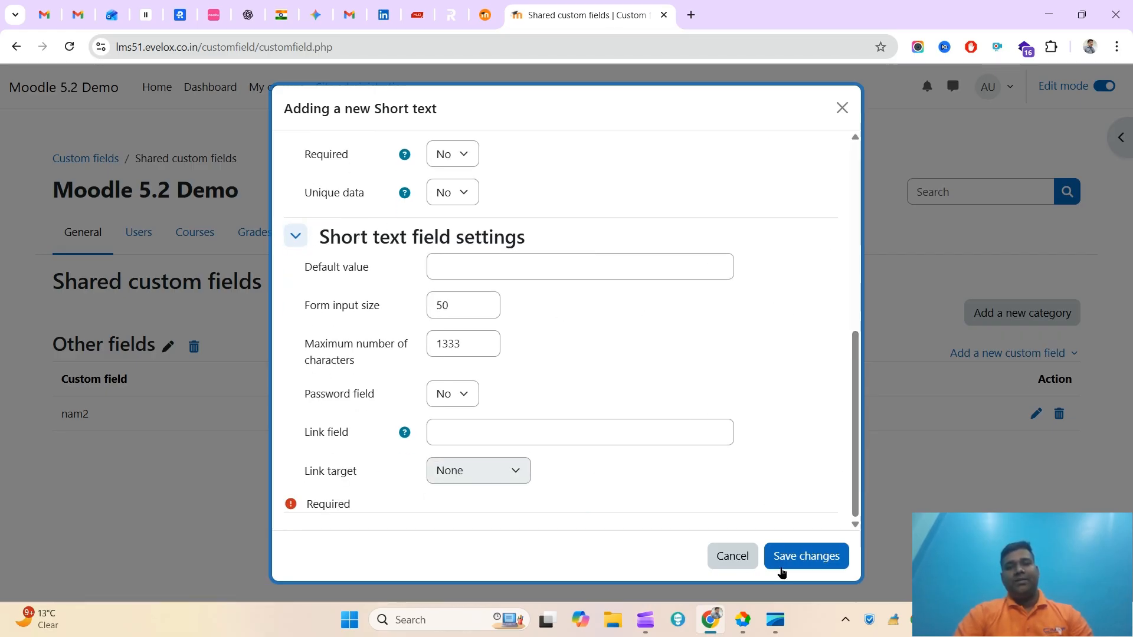
click(804, 559)
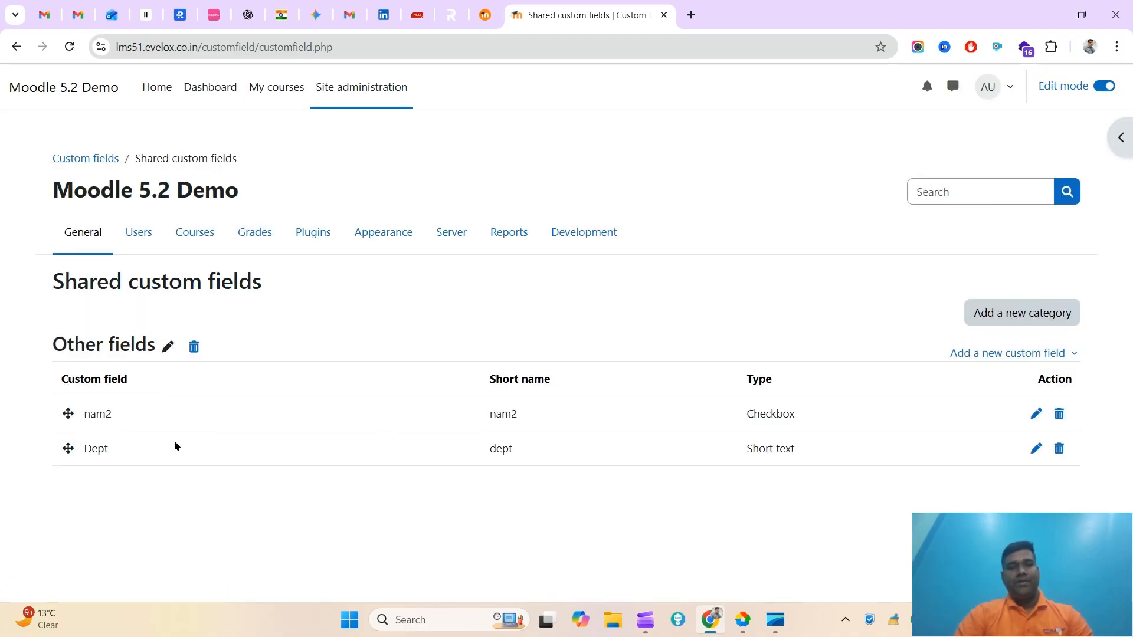
drag(86, 446, 824, 470)
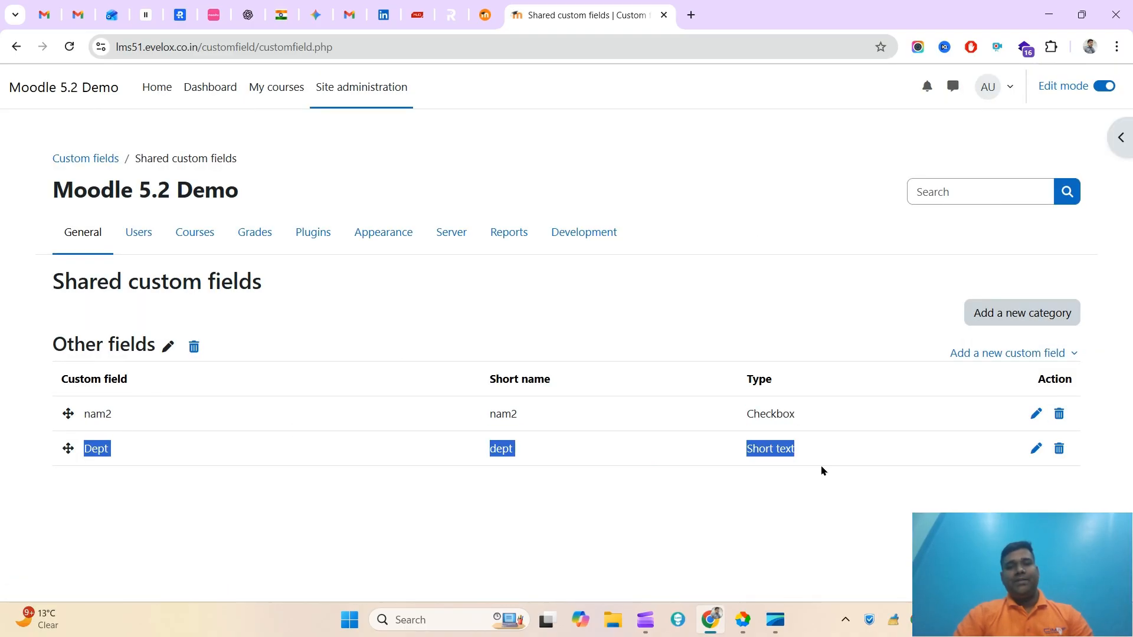
click(824, 470)
Open Course custom fields in the Courses administration and check the Dept entry under Other fields.
click(181, 239)
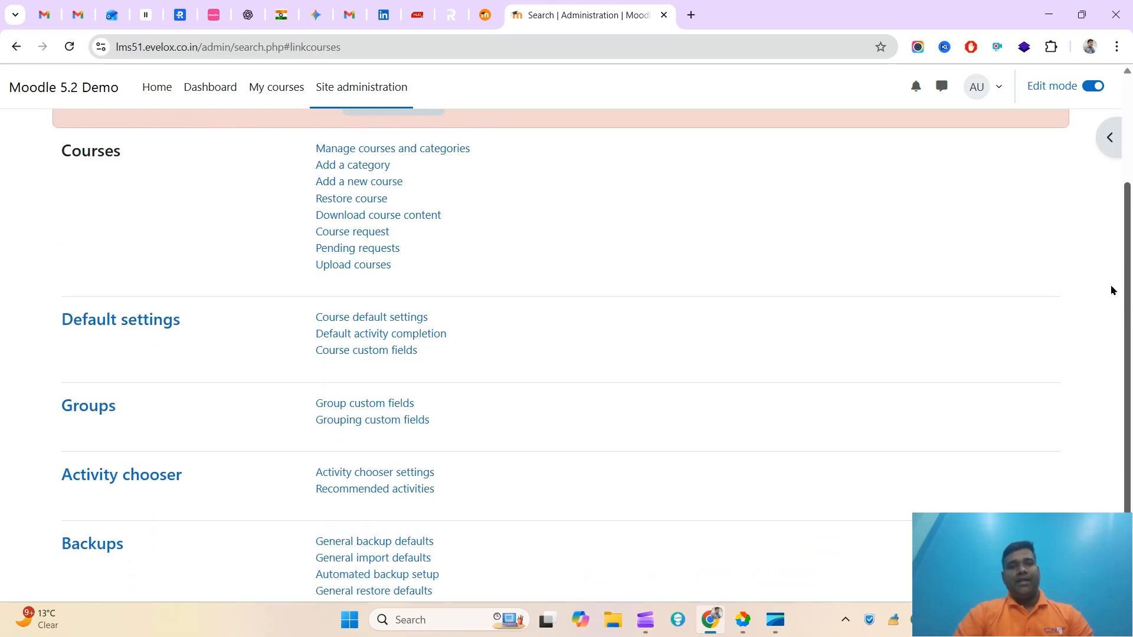
click(368, 321)
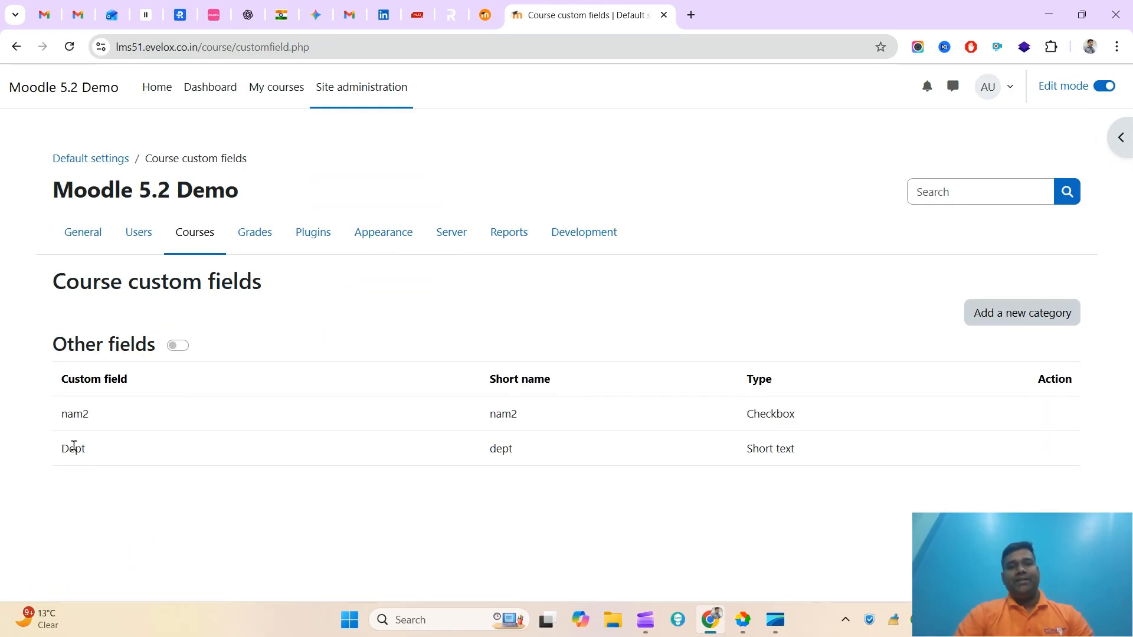
drag(74, 447, 715, 463)
click(733, 462)
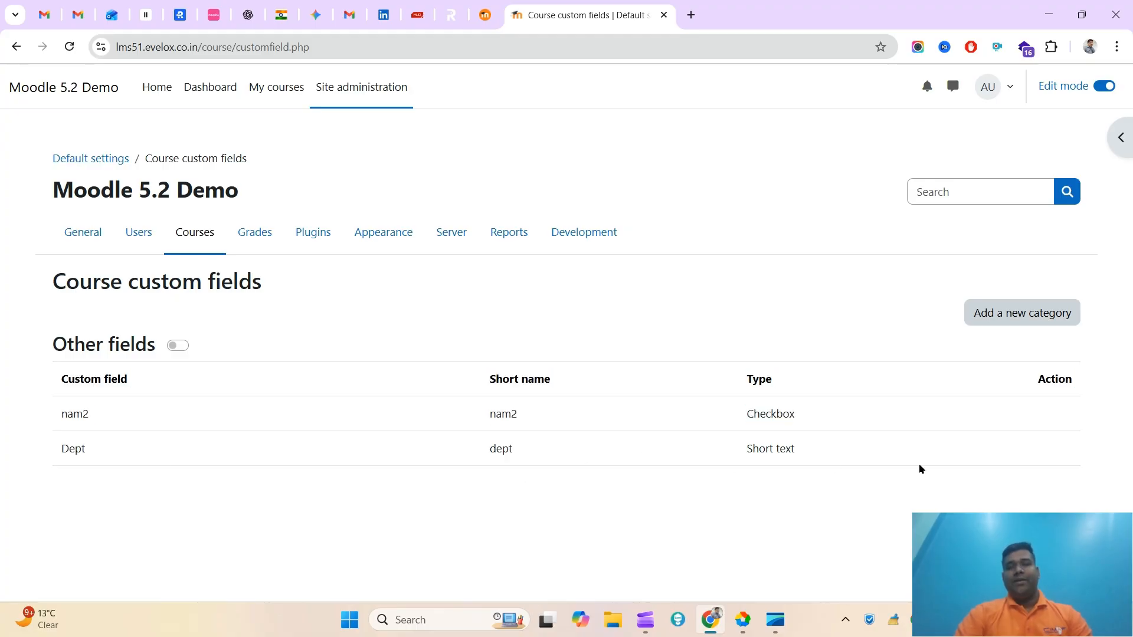
triple_click(790, 448)
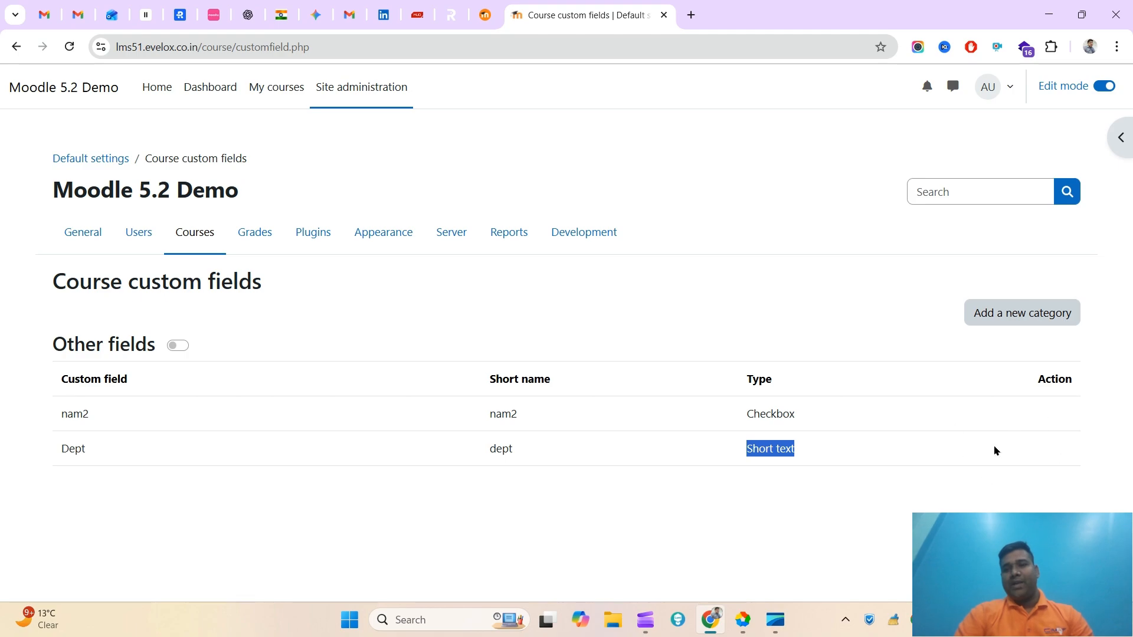
drag(774, 449, 91, 450)
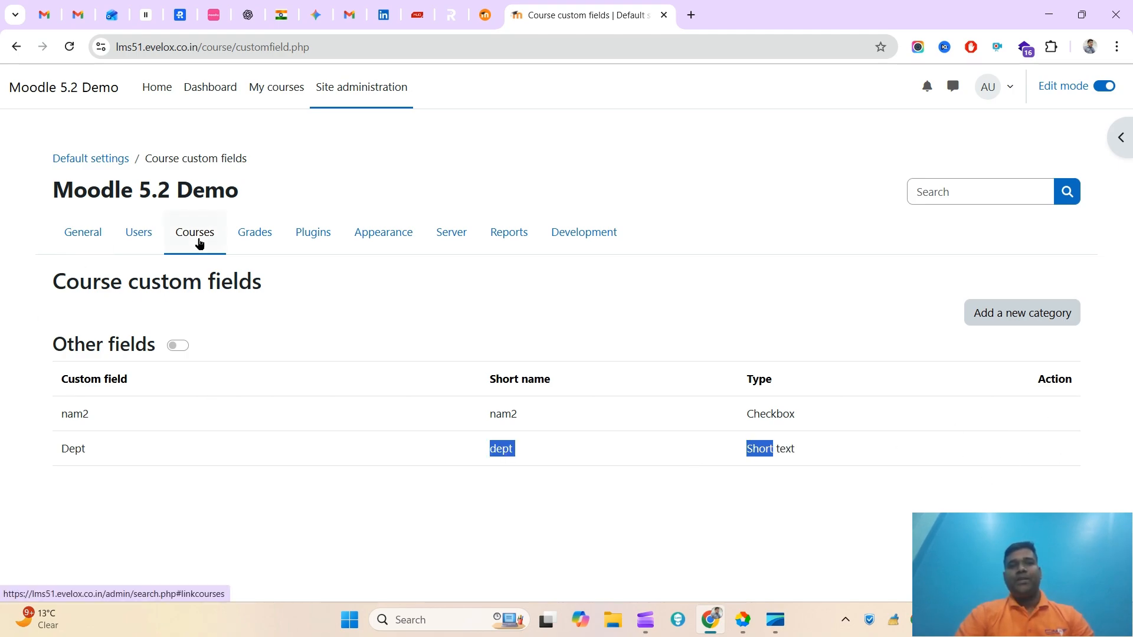
Open User profile fields in the Users administration and check whether the shared Dept field is listed under Other fields.
click(134, 236)
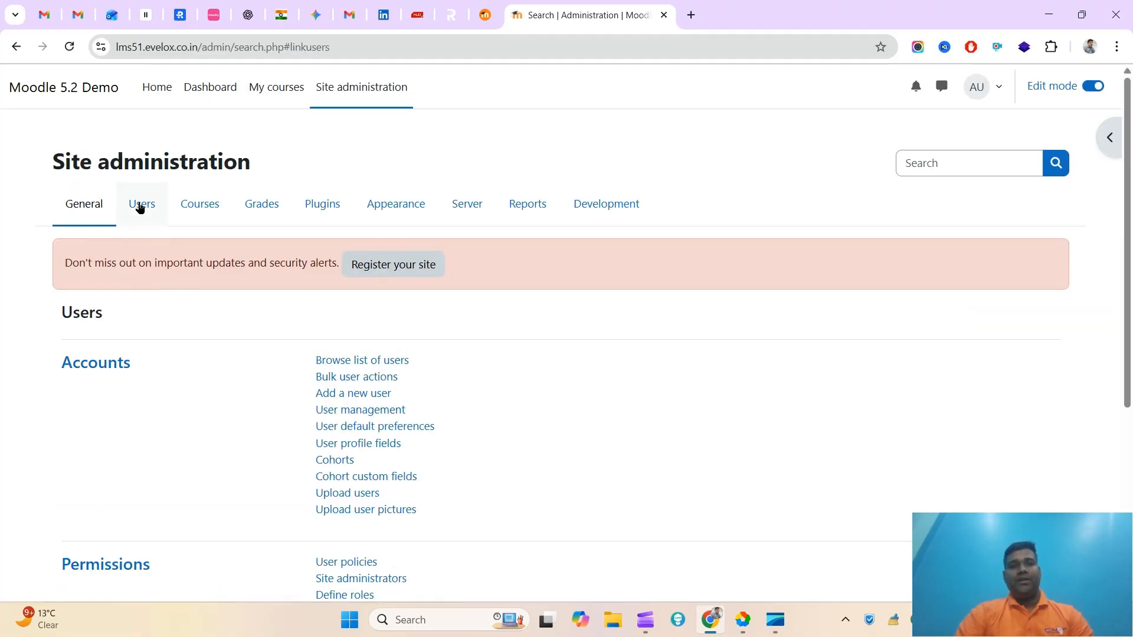
click(140, 206)
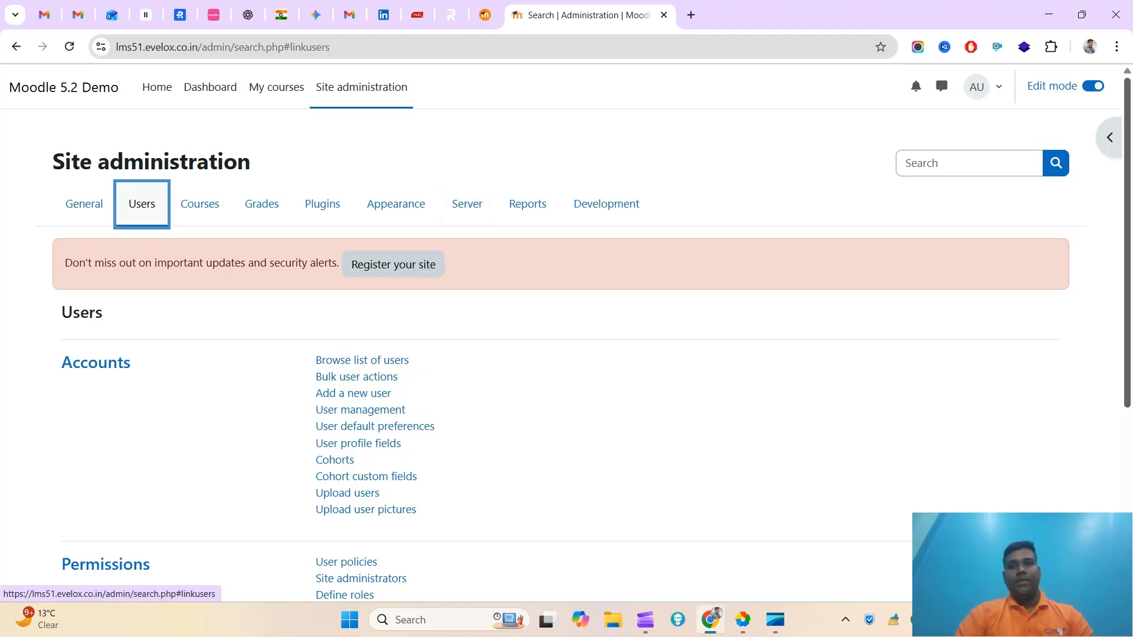
scroll(1129, 322, down, 1)
scroll(1129, 321, down, 3)
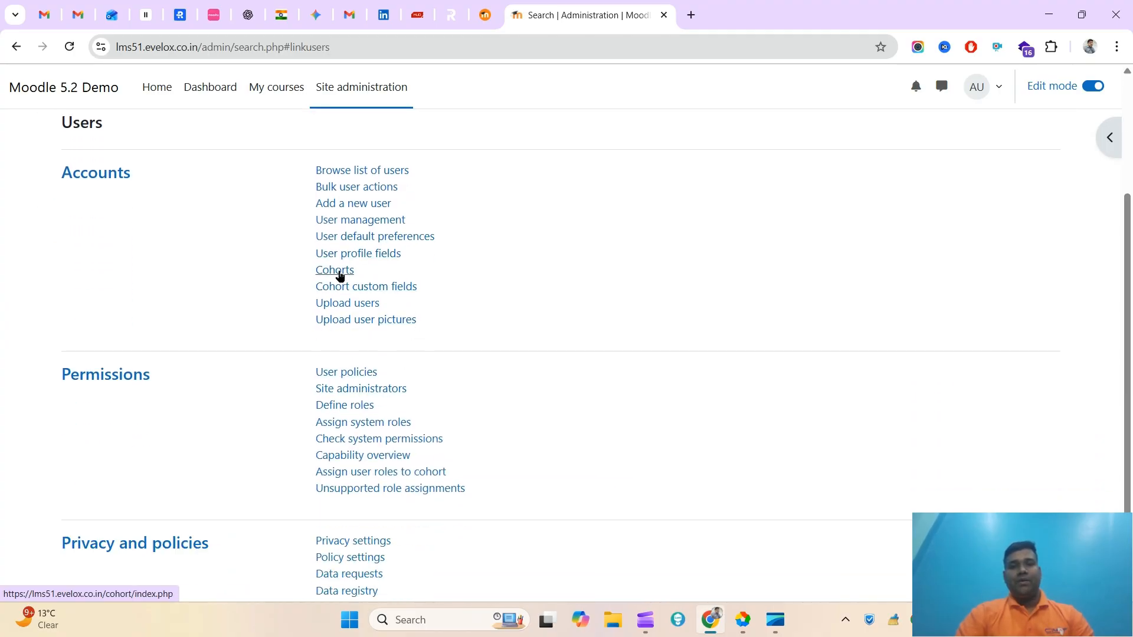
click(364, 255)
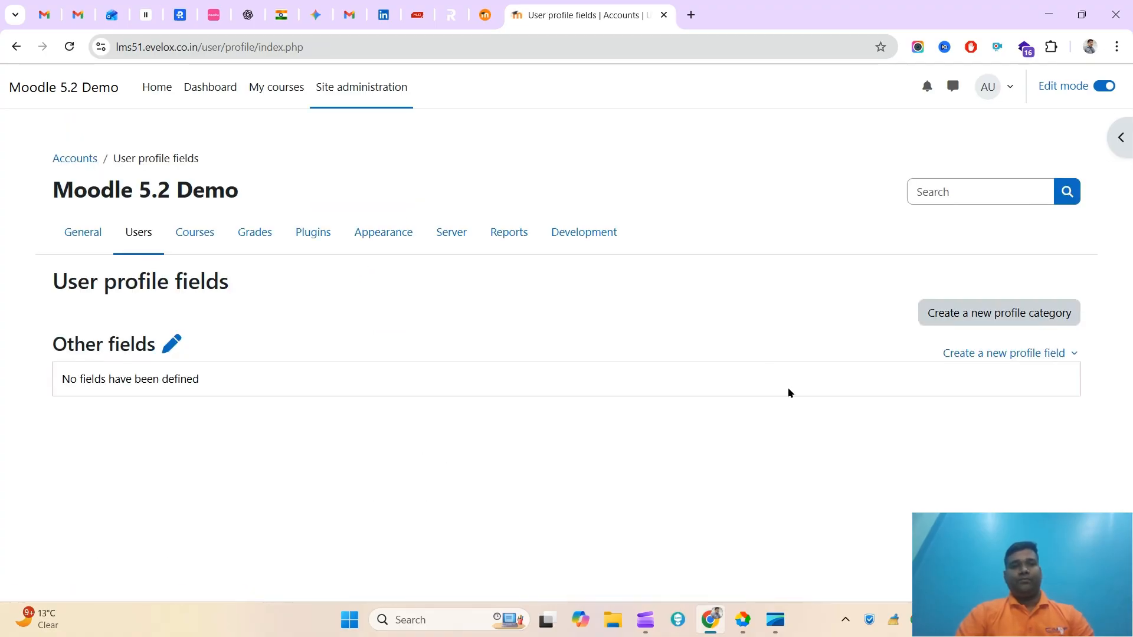
Return to the Users administration, open Cohort custom fields, and check the Dept entry under Other fields.
click(15, 47)
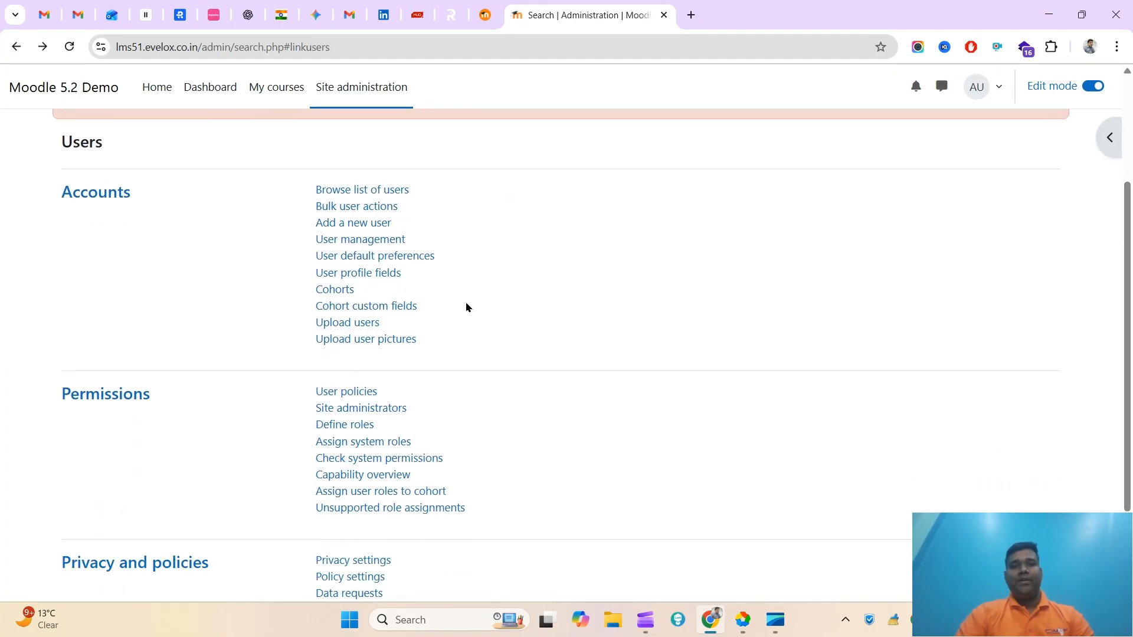
click(352, 307)
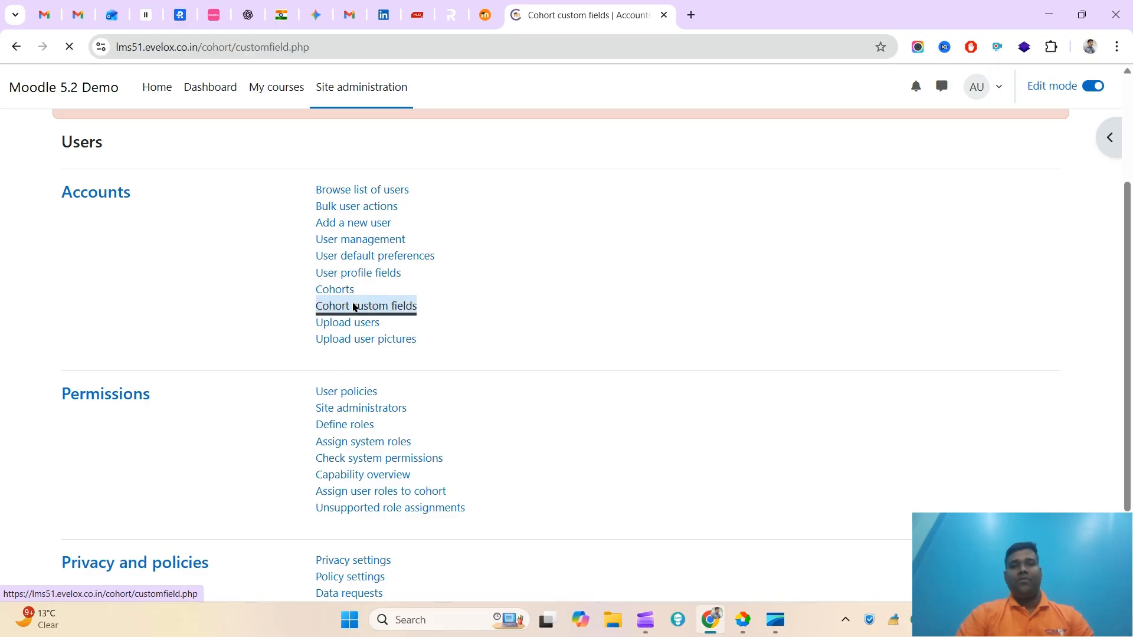
drag(72, 447, 914, 474)
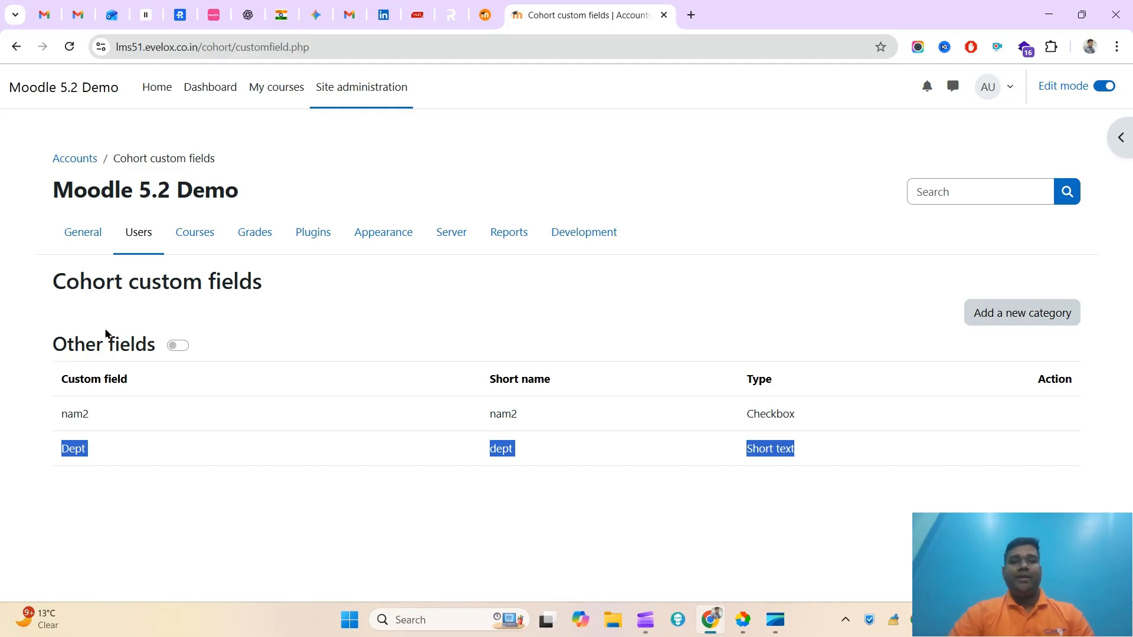
drag(61, 459, 678, 460)
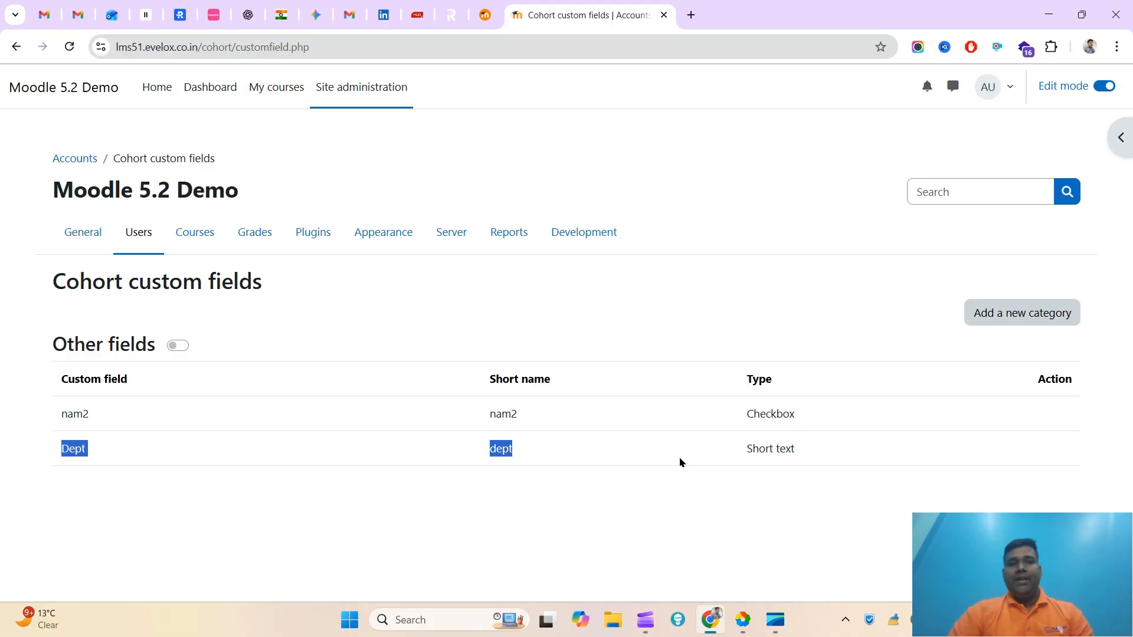
double_click(94, 274)
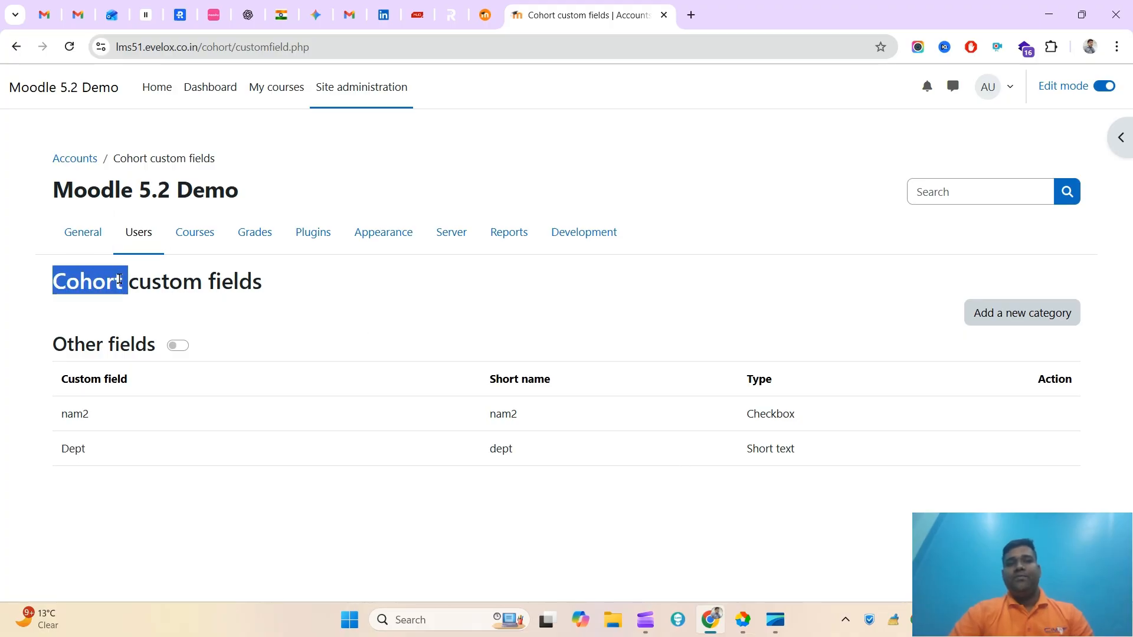
double_click(97, 281)
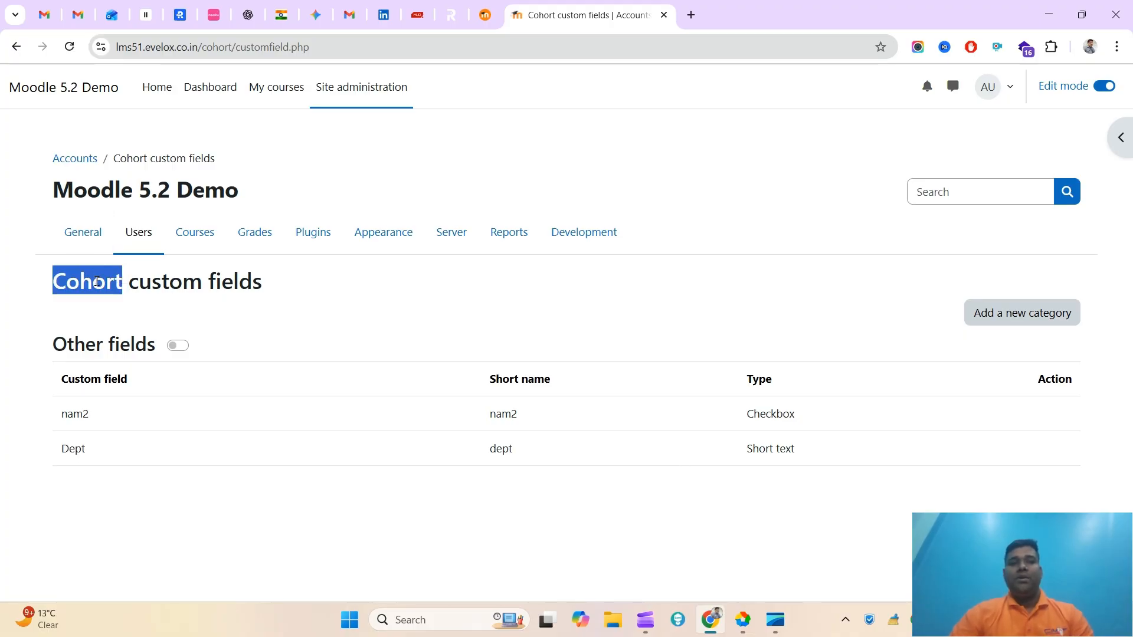